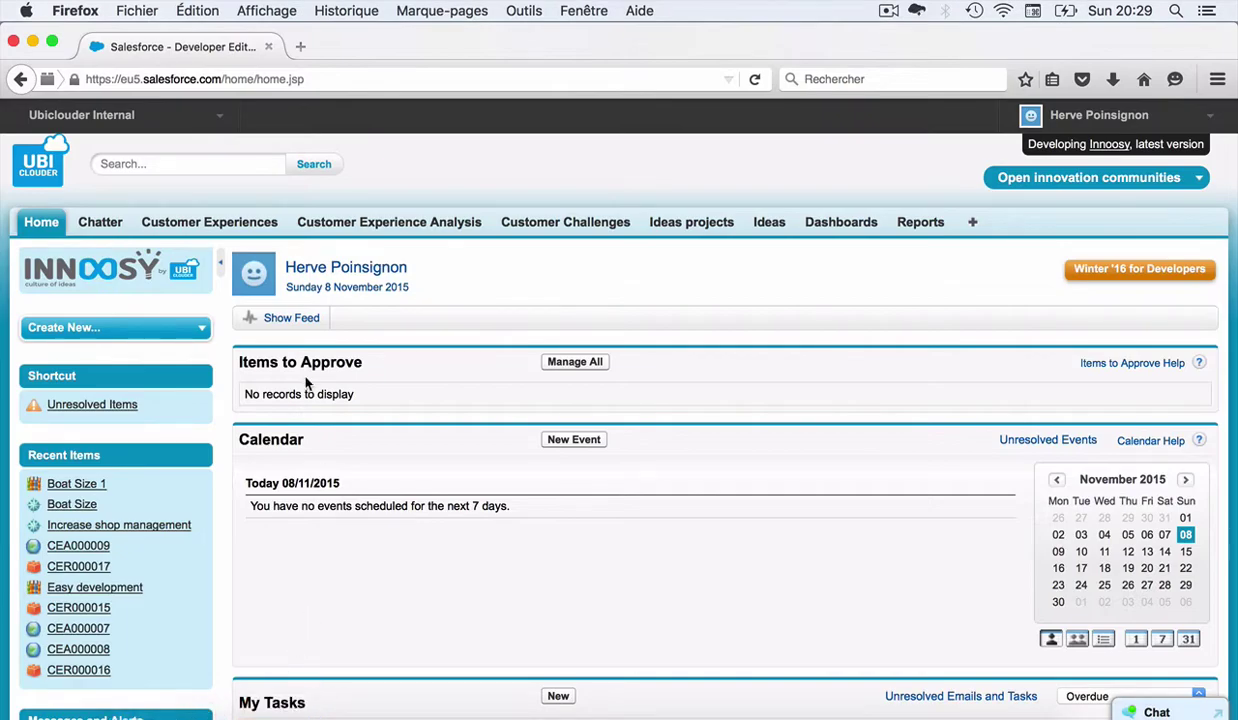
Look through the other apps and communities list, then show the Customer Experiences list
click(1158, 178)
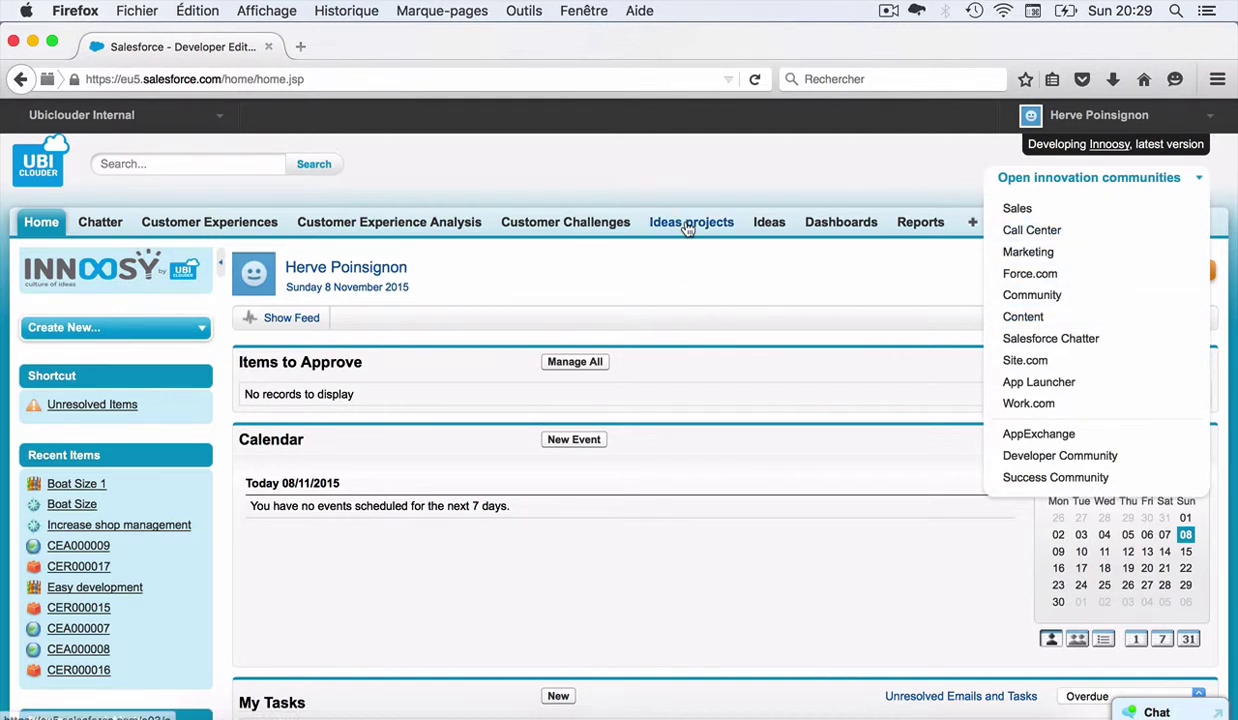
click(638, 267)
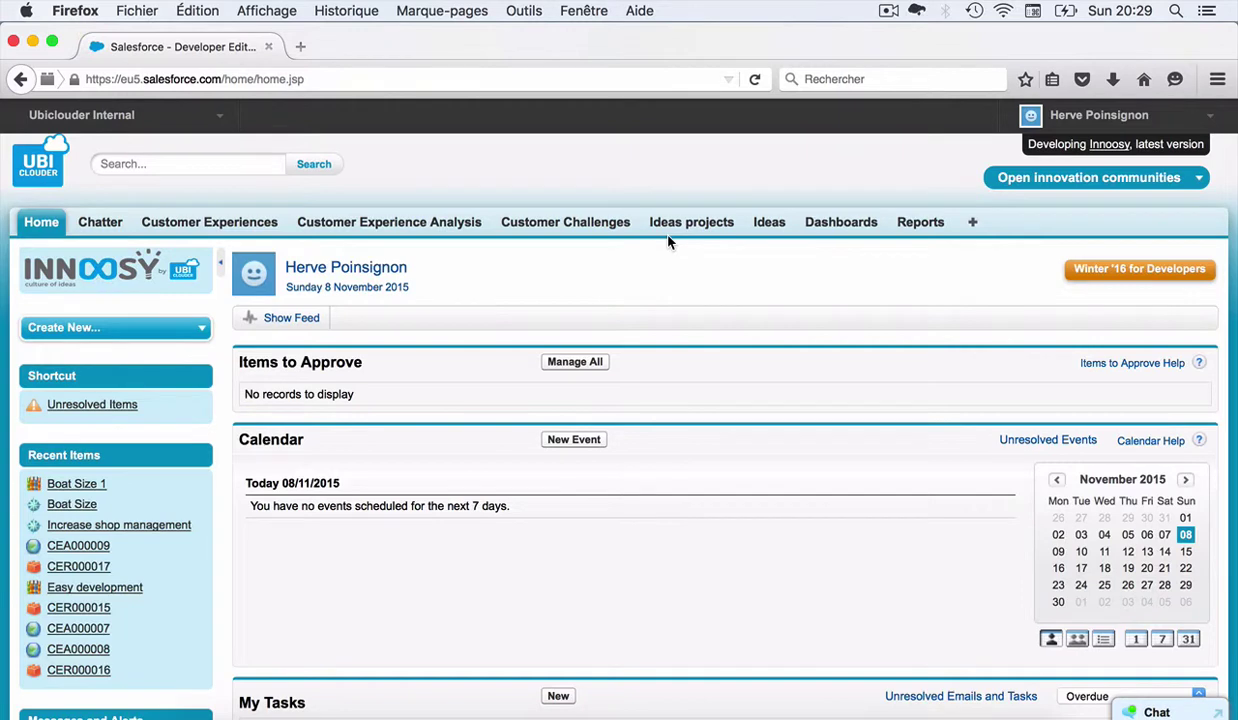
click(240, 228)
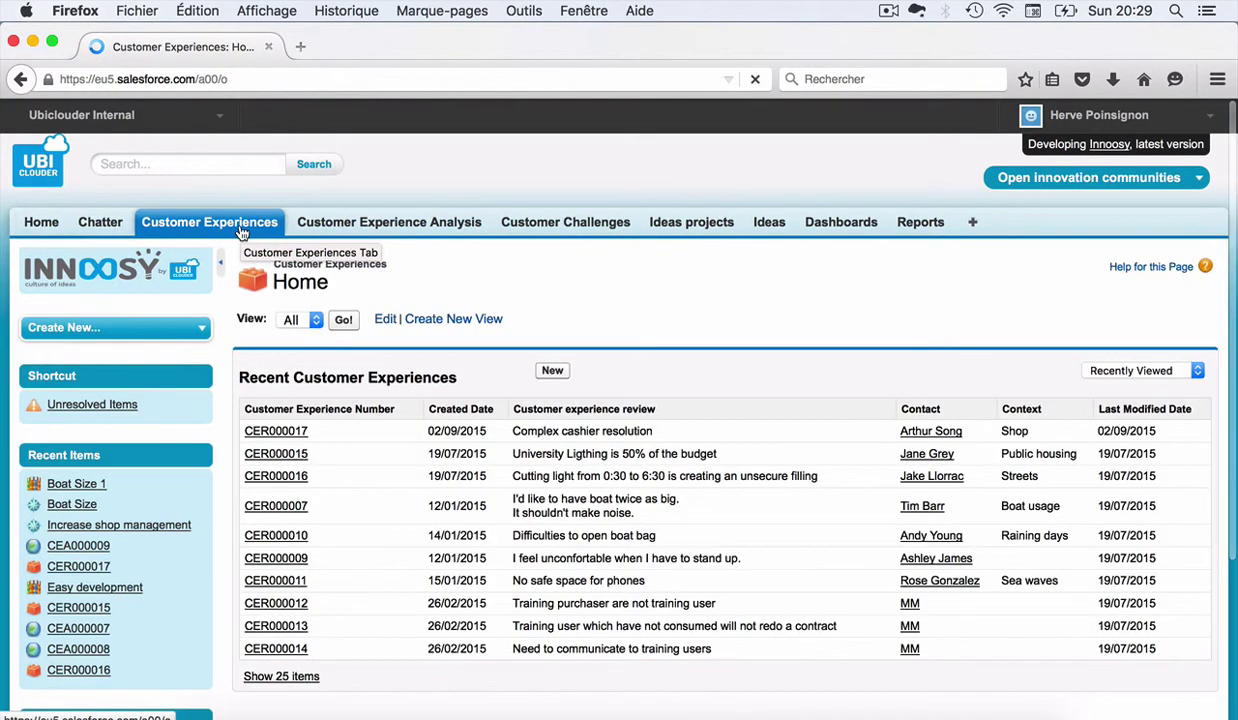
Review customer experience CER000017's details and follow its link to analysis CEA000009
click(285, 436)
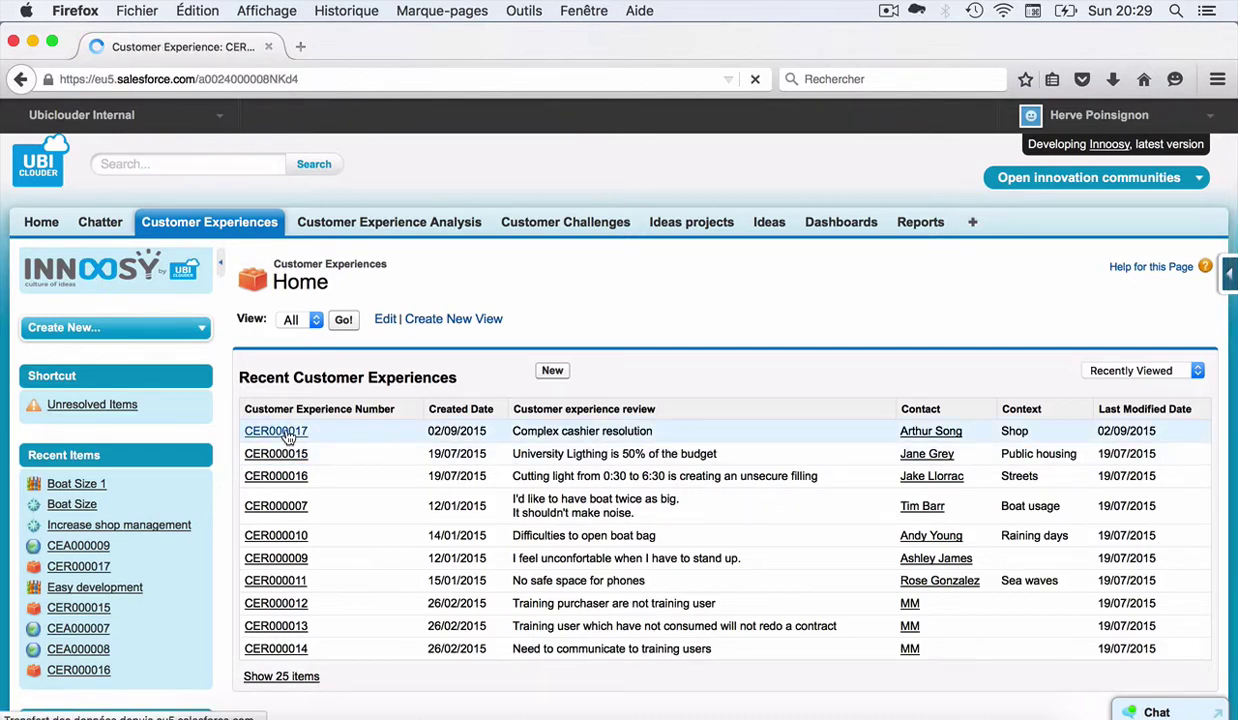
scroll(279, 471, down, 2)
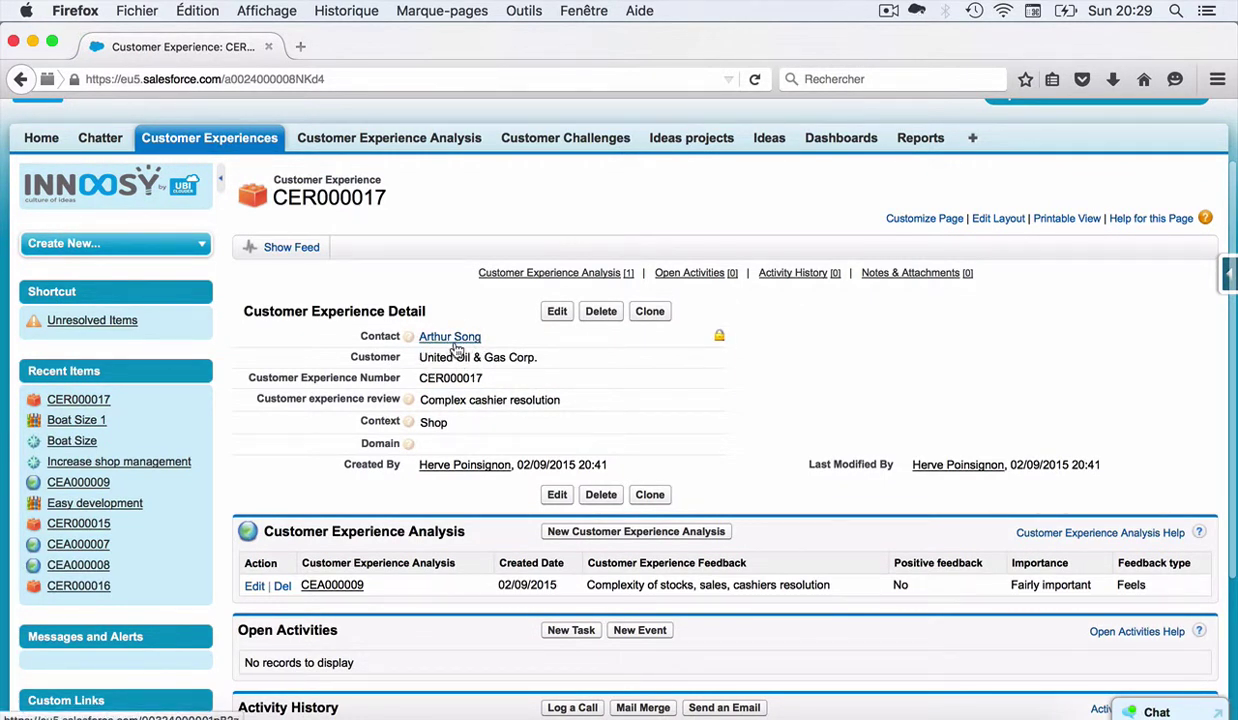
mouse_move(470, 340)
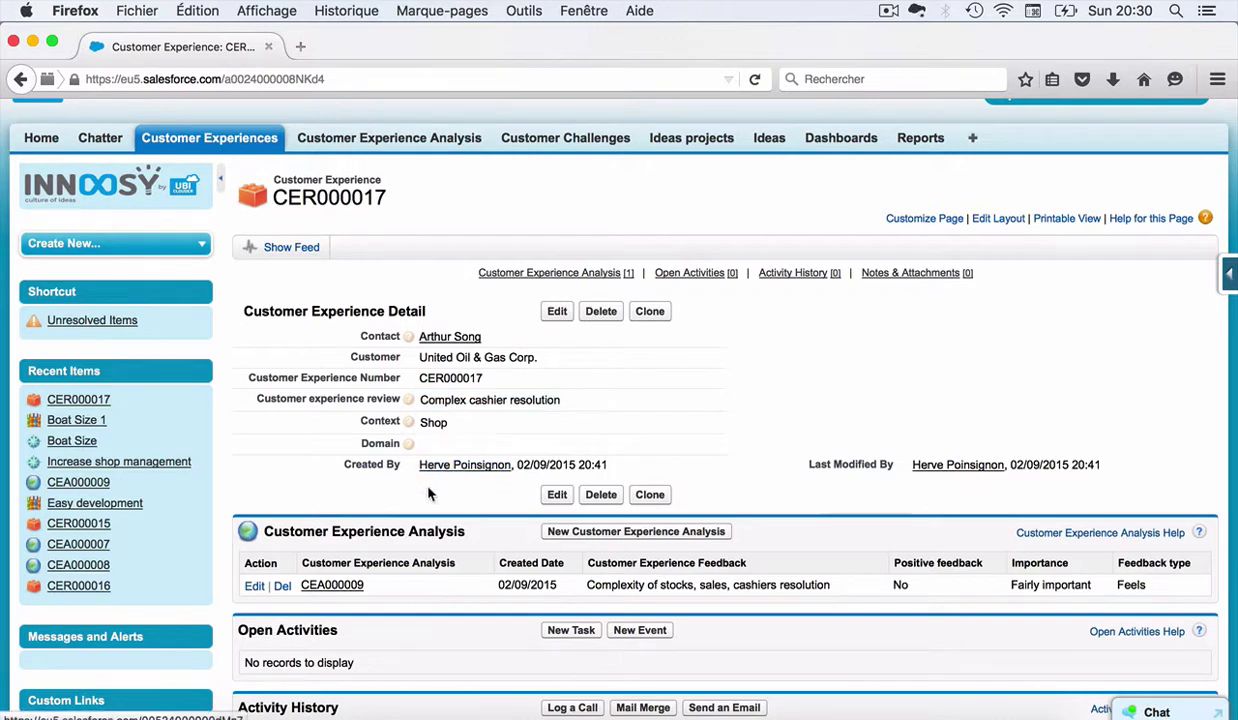
scroll(428, 488, down, 2)
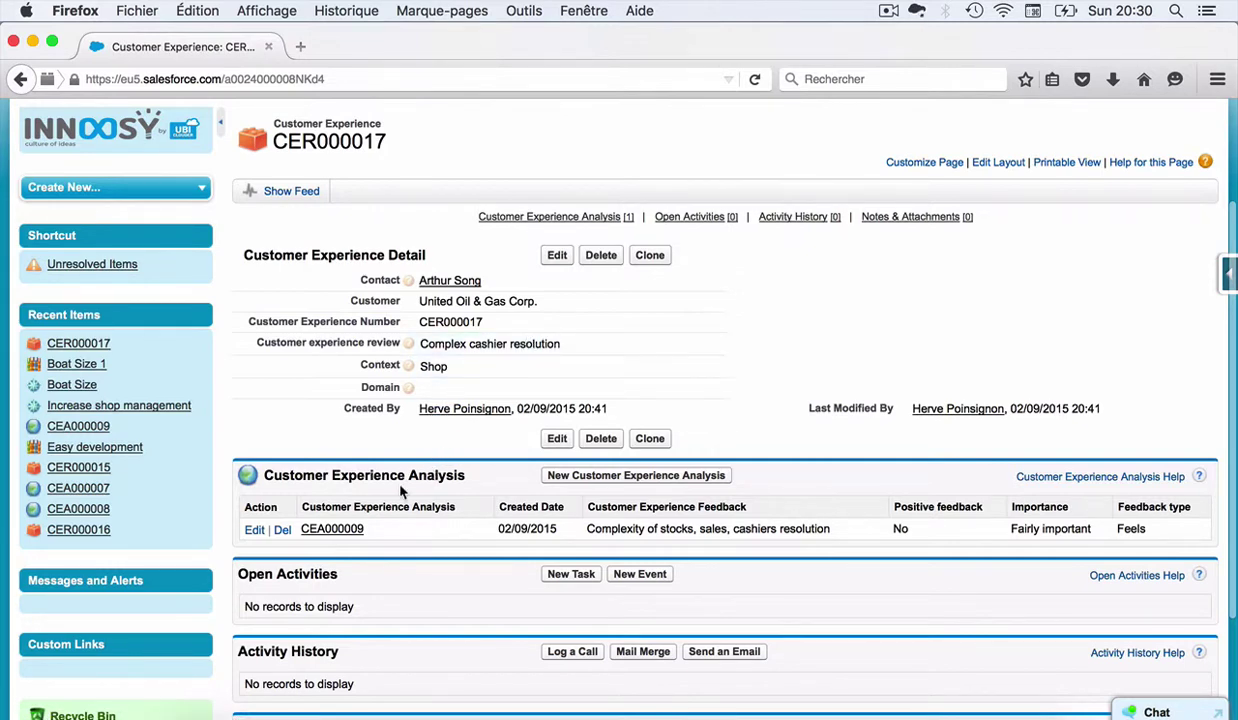
scroll(400, 490, down, 2)
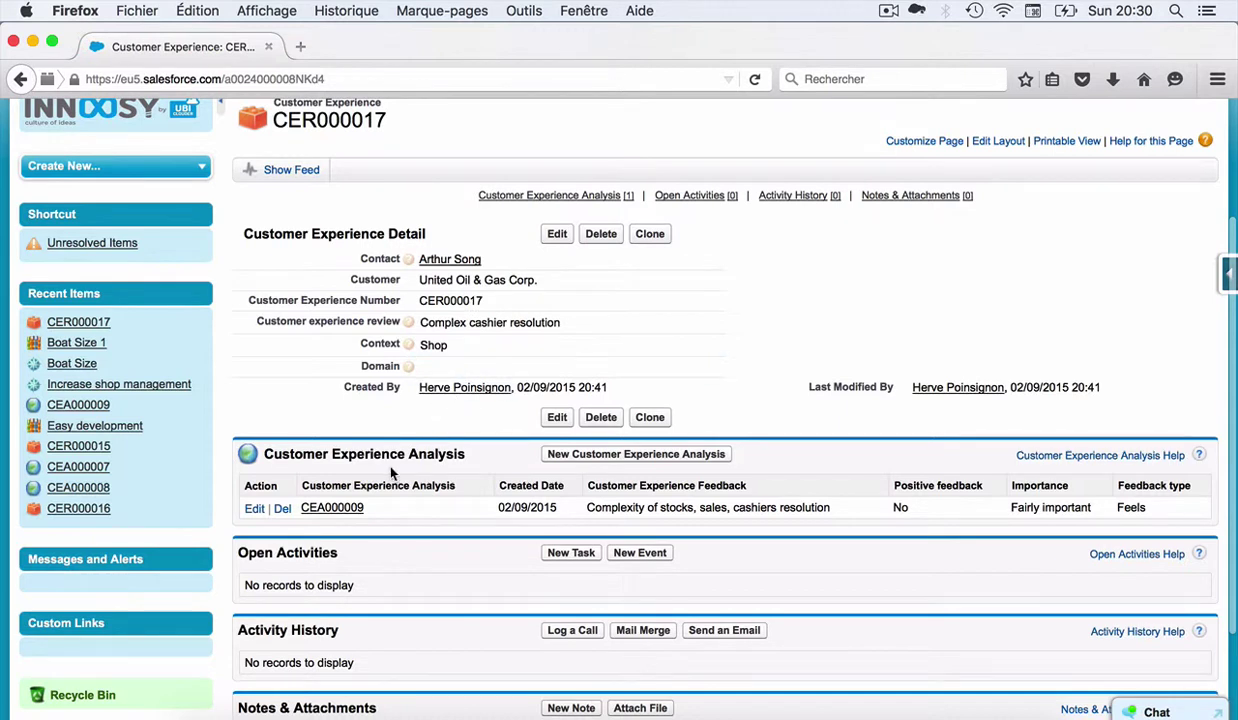
click(334, 509)
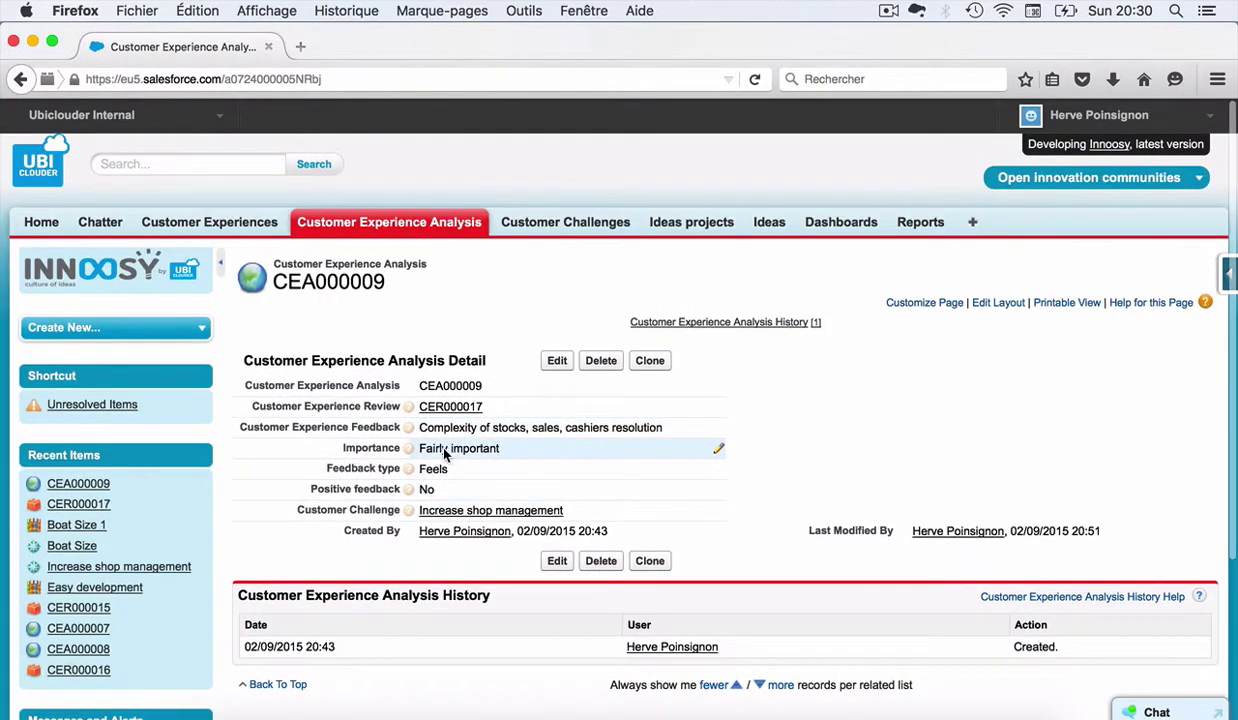
Edit CEA000009's Feedback type but keep Feels, then go to Customer Challenges
double_click(493, 470)
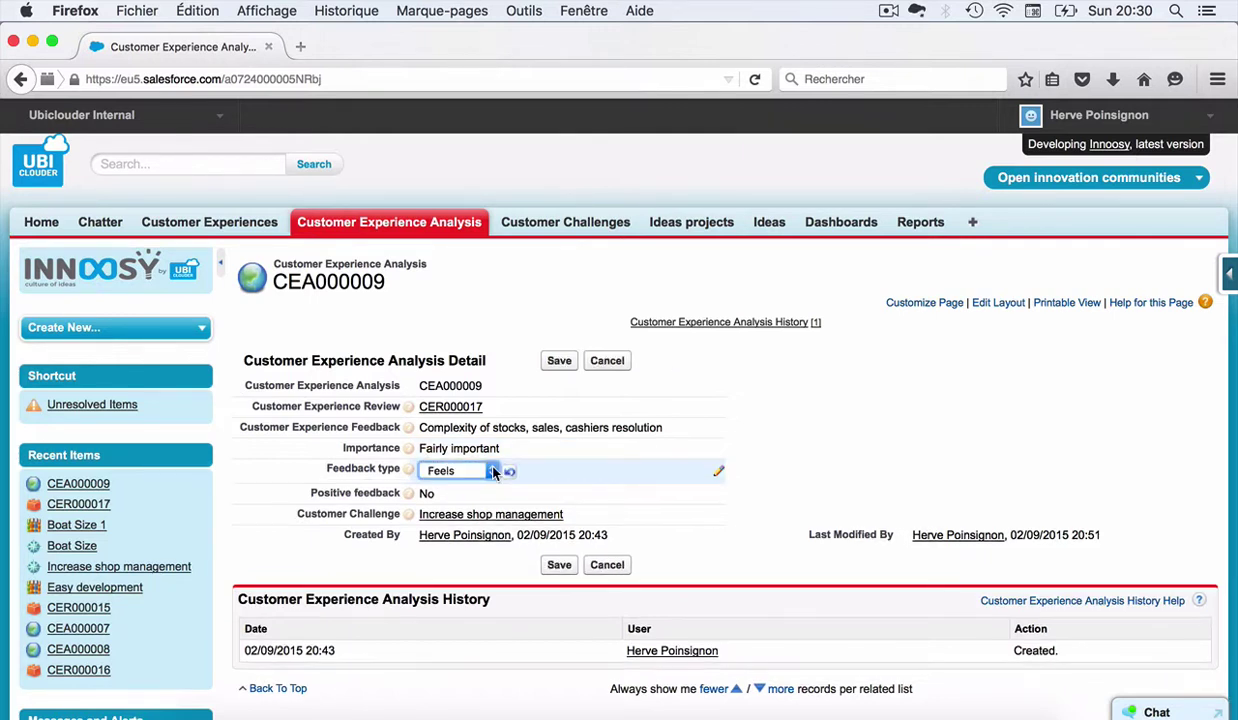
click(493, 471)
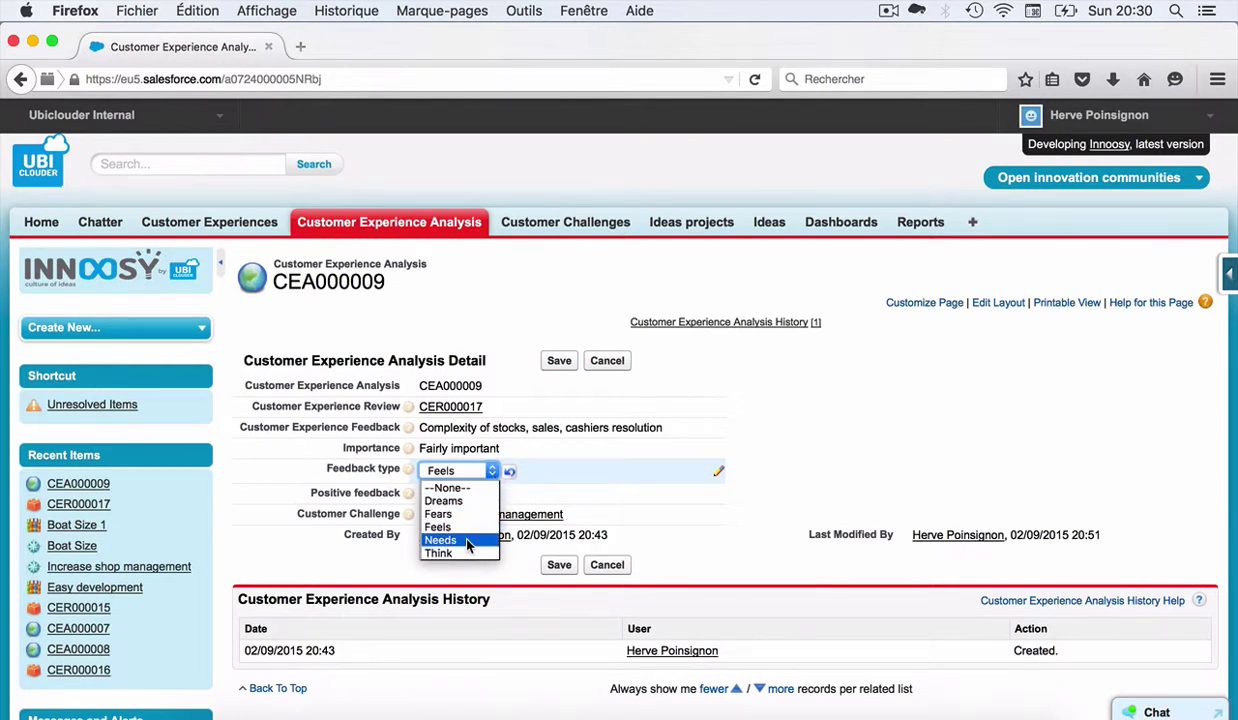
click(565, 460)
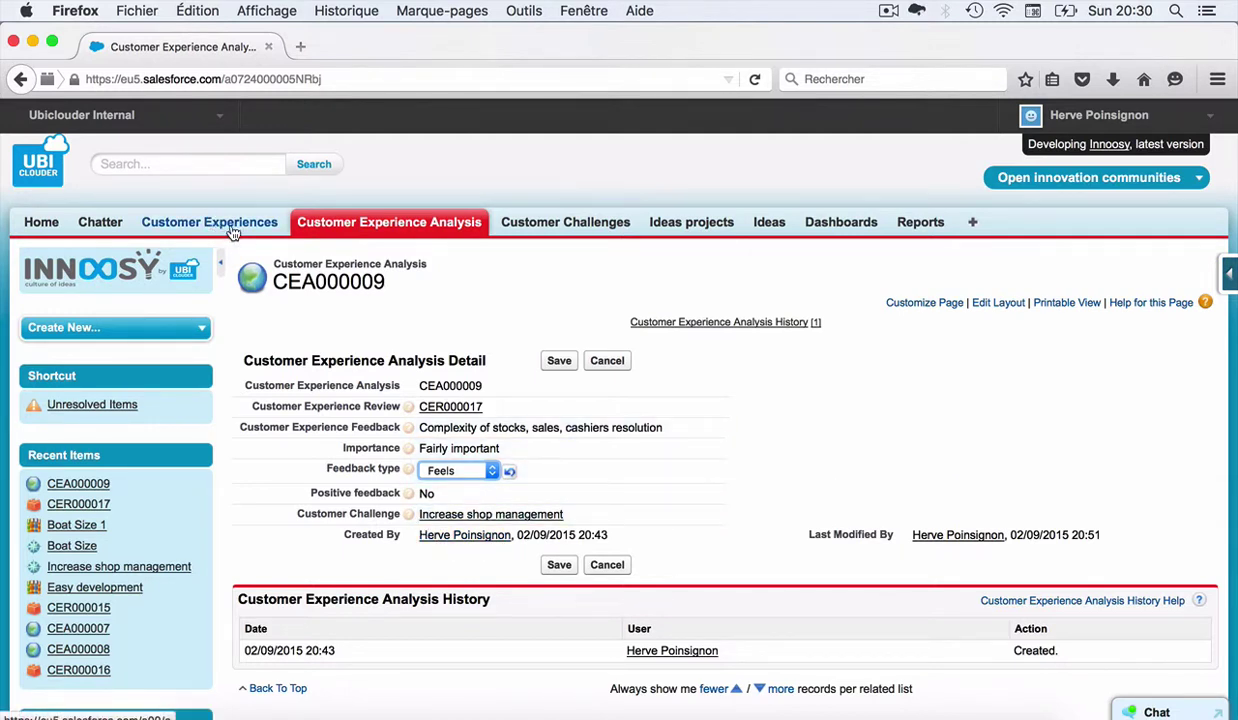
click(571, 224)
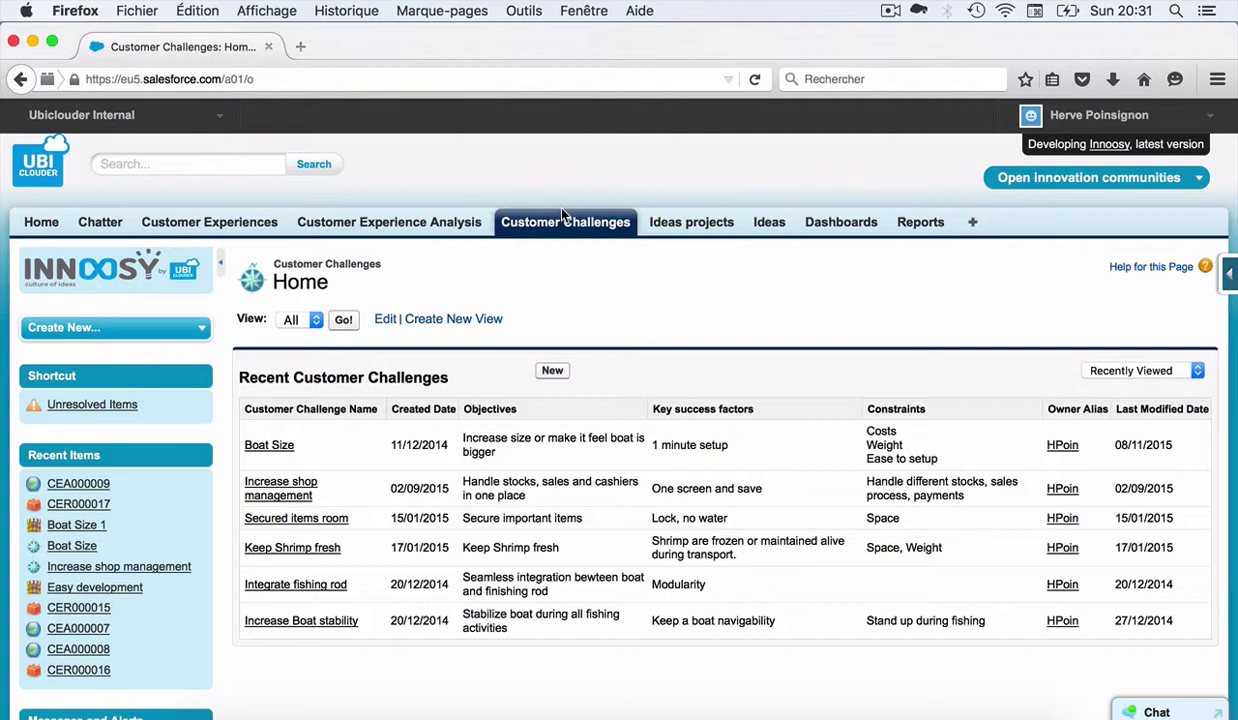
Review the Boat Size customer challenge, then go to the Ideas projects list
click(272, 452)
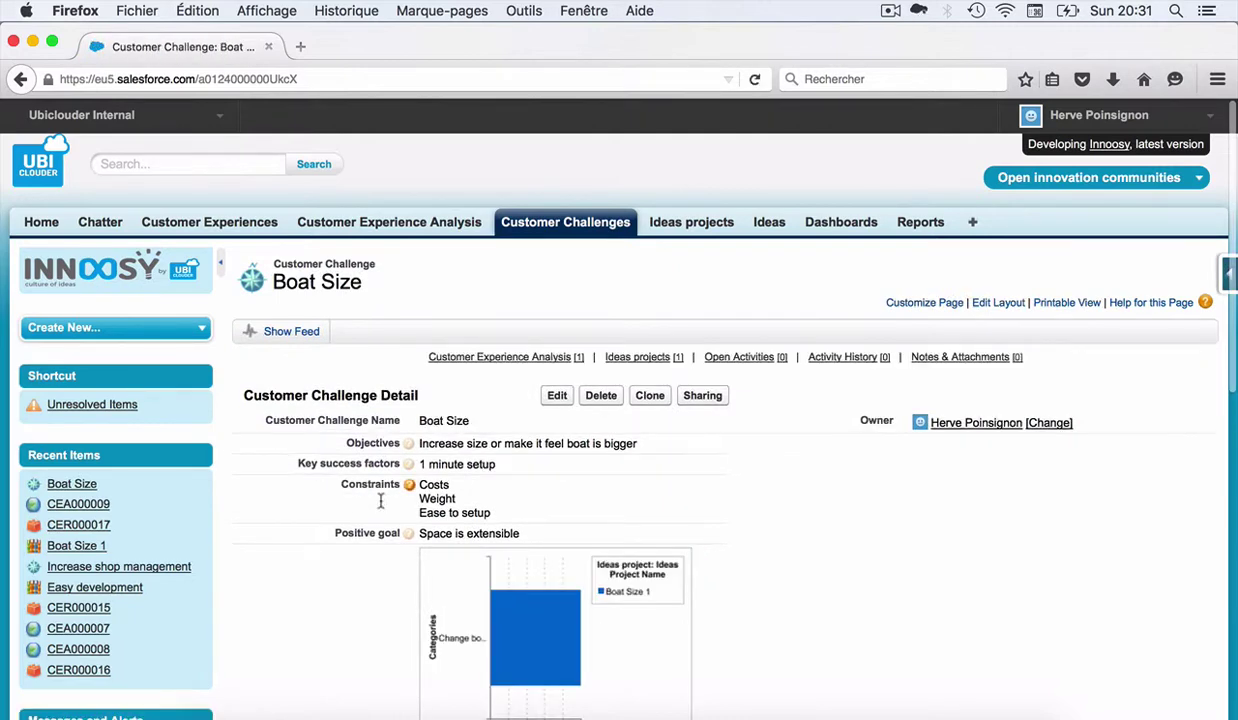
scroll(470, 485, down, 2)
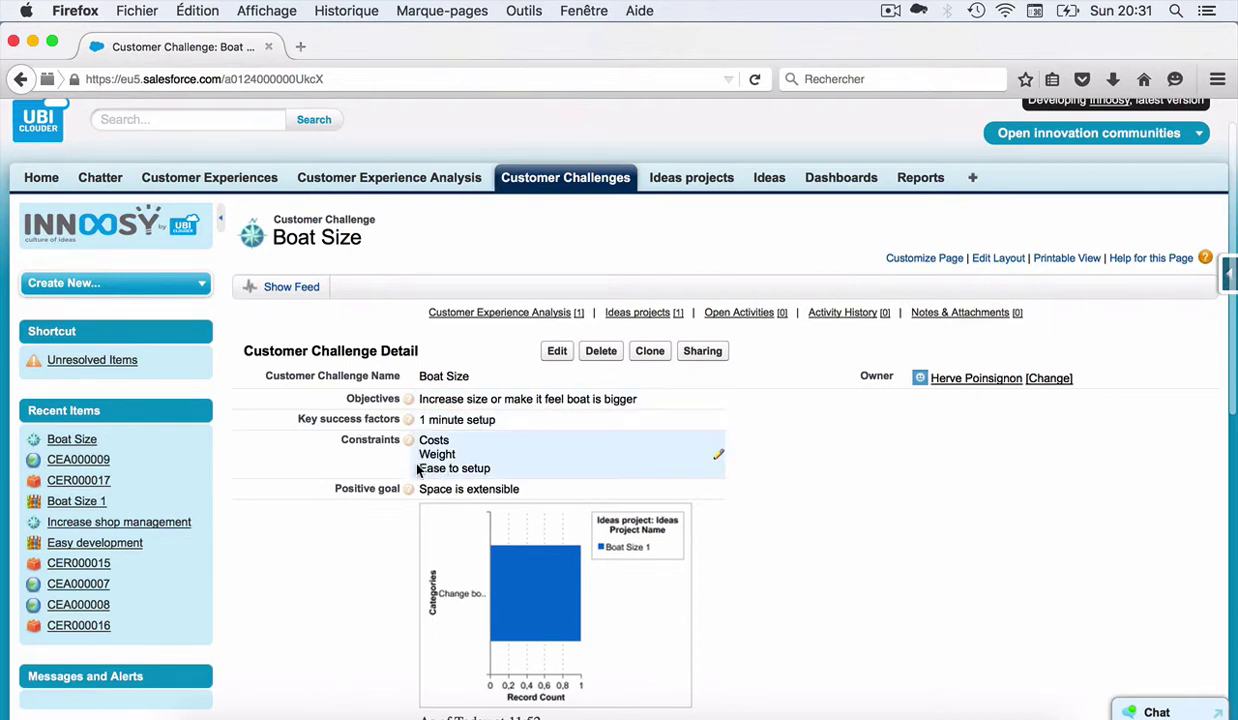
mouse_move(414, 497)
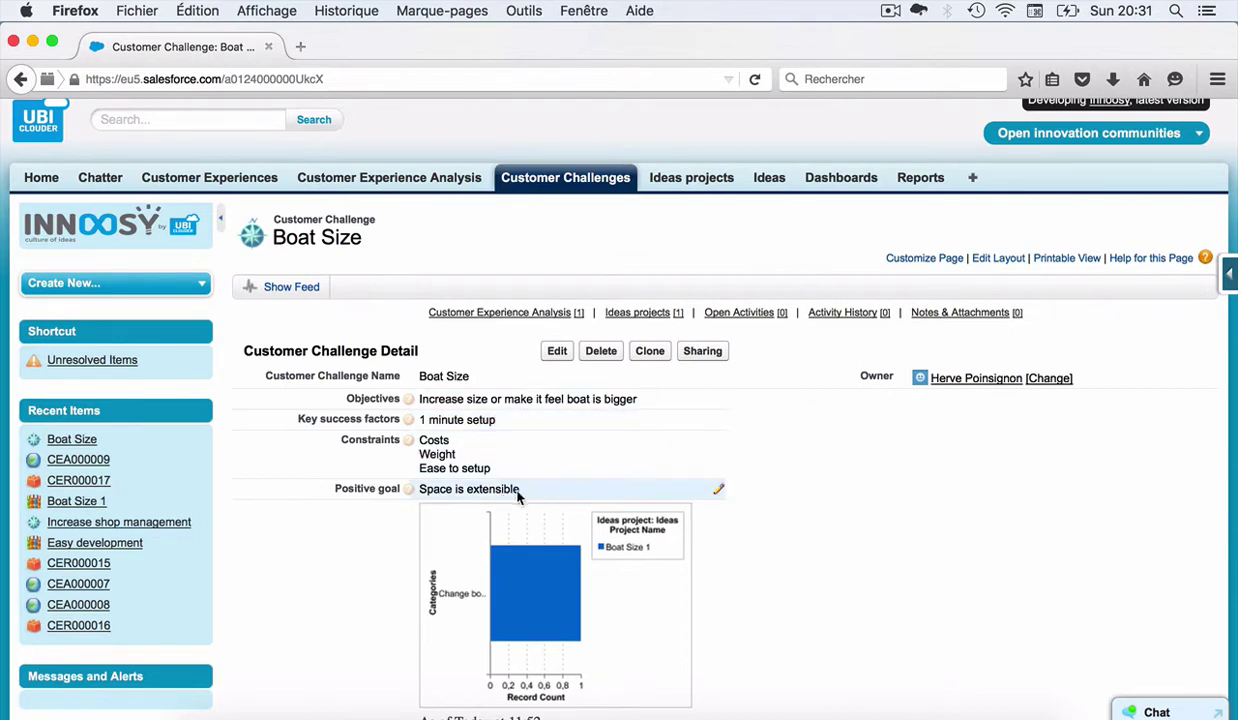
scroll(517, 494, down, 3)
scroll(517, 497, up, 5)
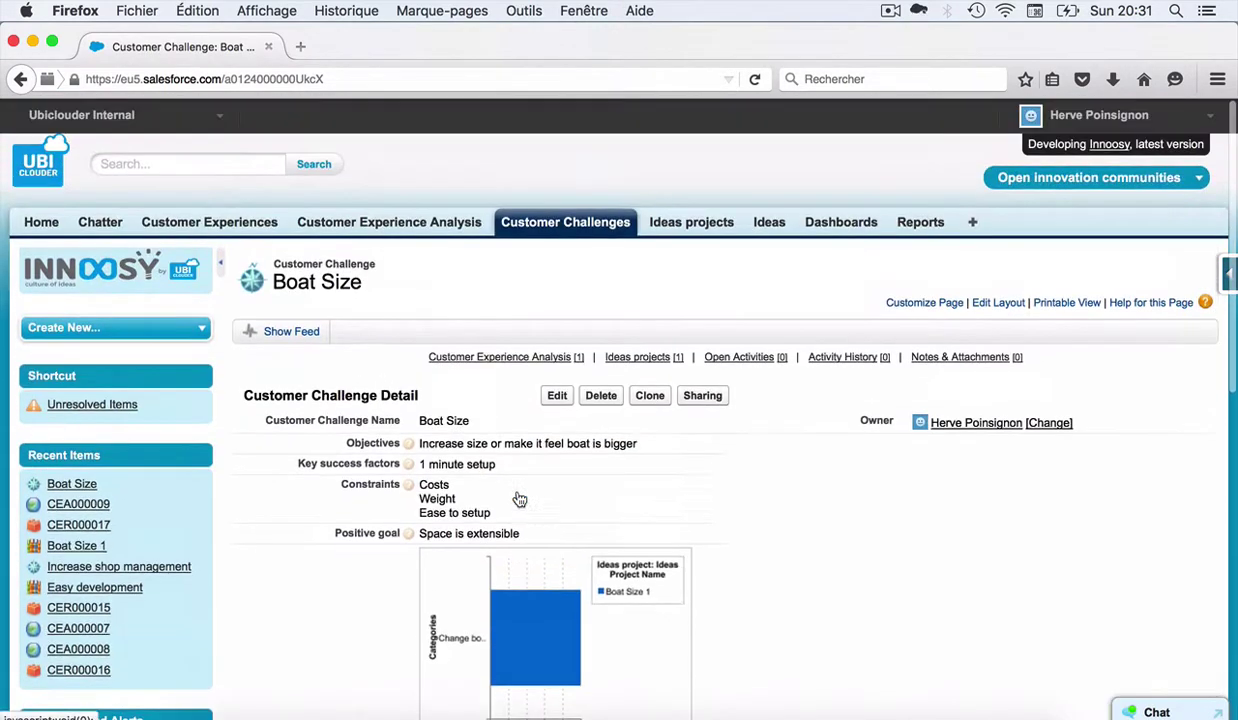
click(664, 226)
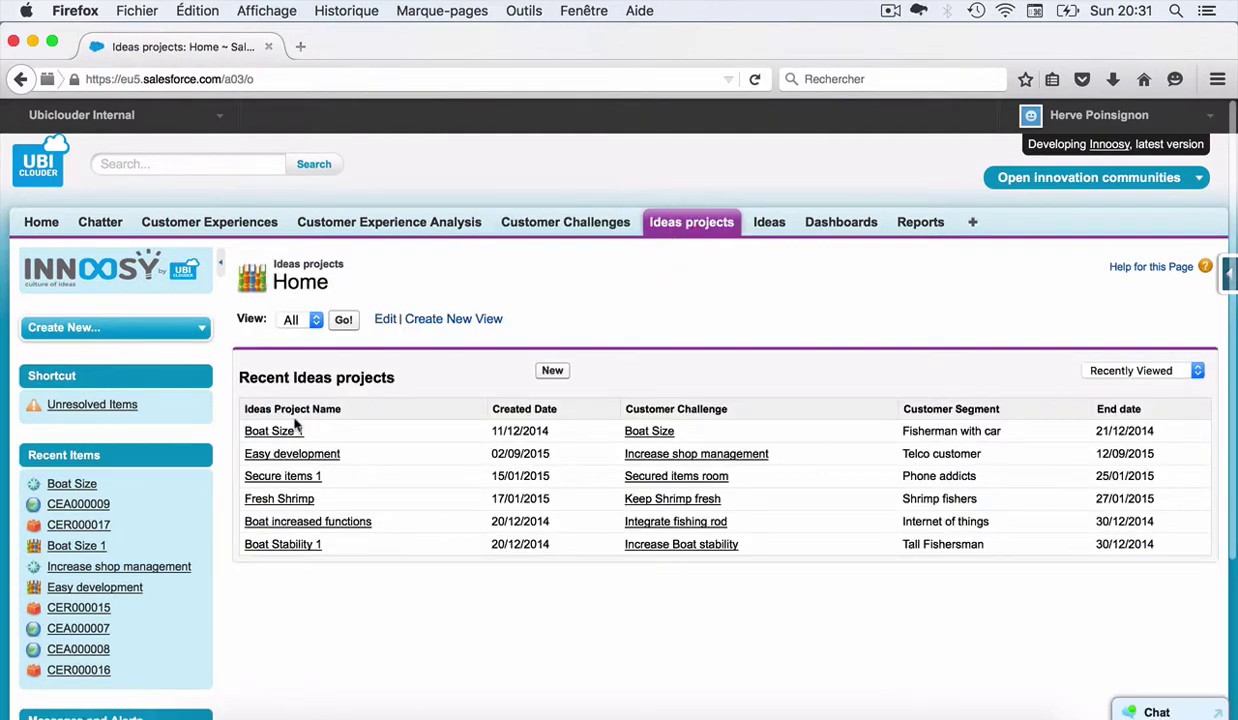
Open the Boat Size 1 ideas project and generate its brainstorm preparation prompts
click(276, 432)
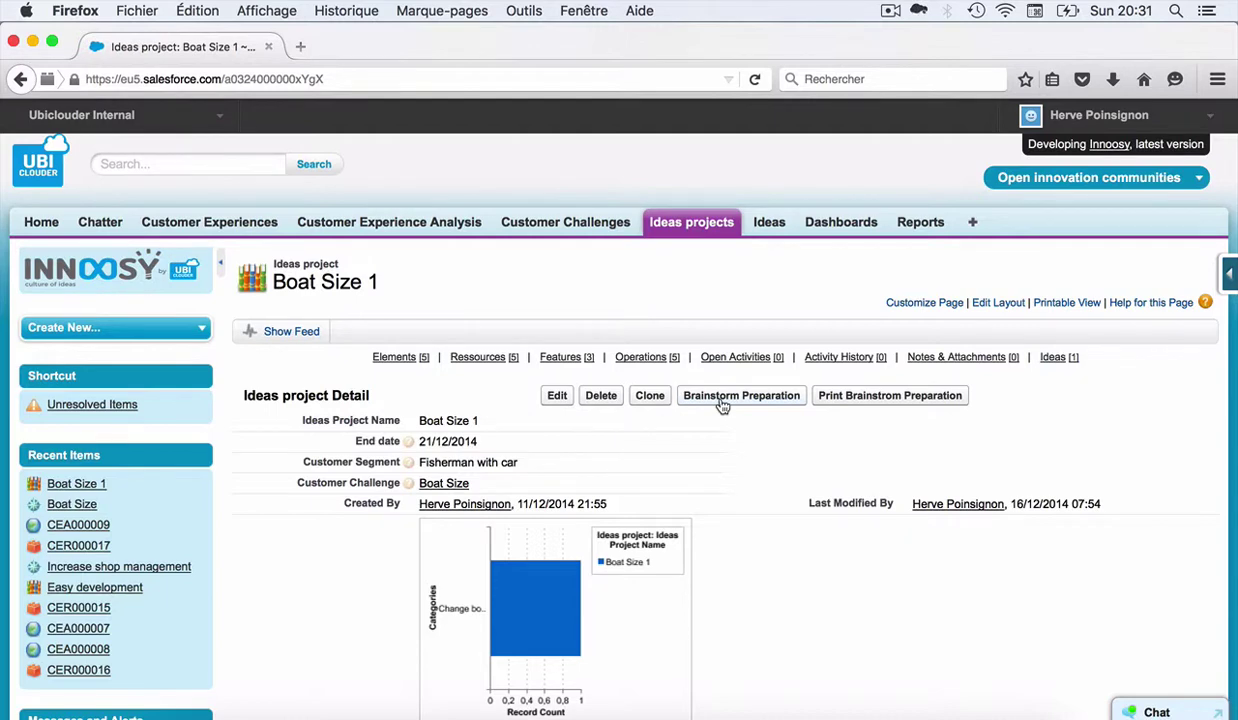
click(722, 400)
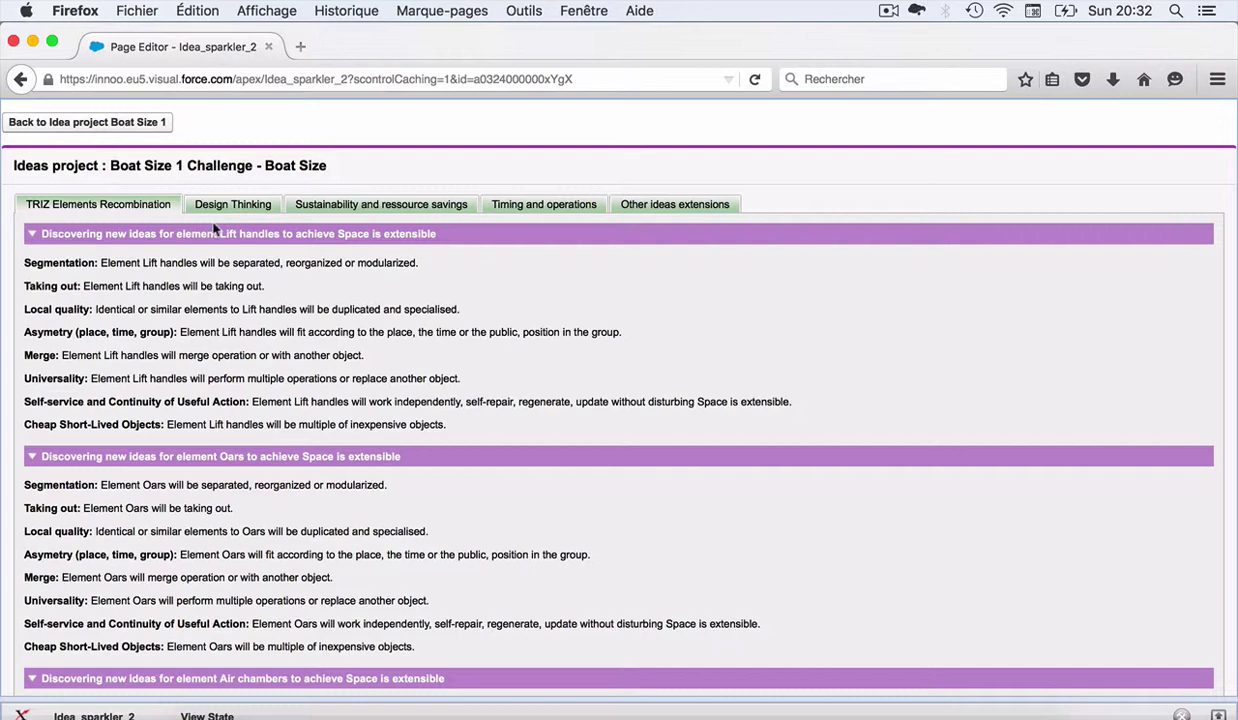
scroll(180, 320, down, 3)
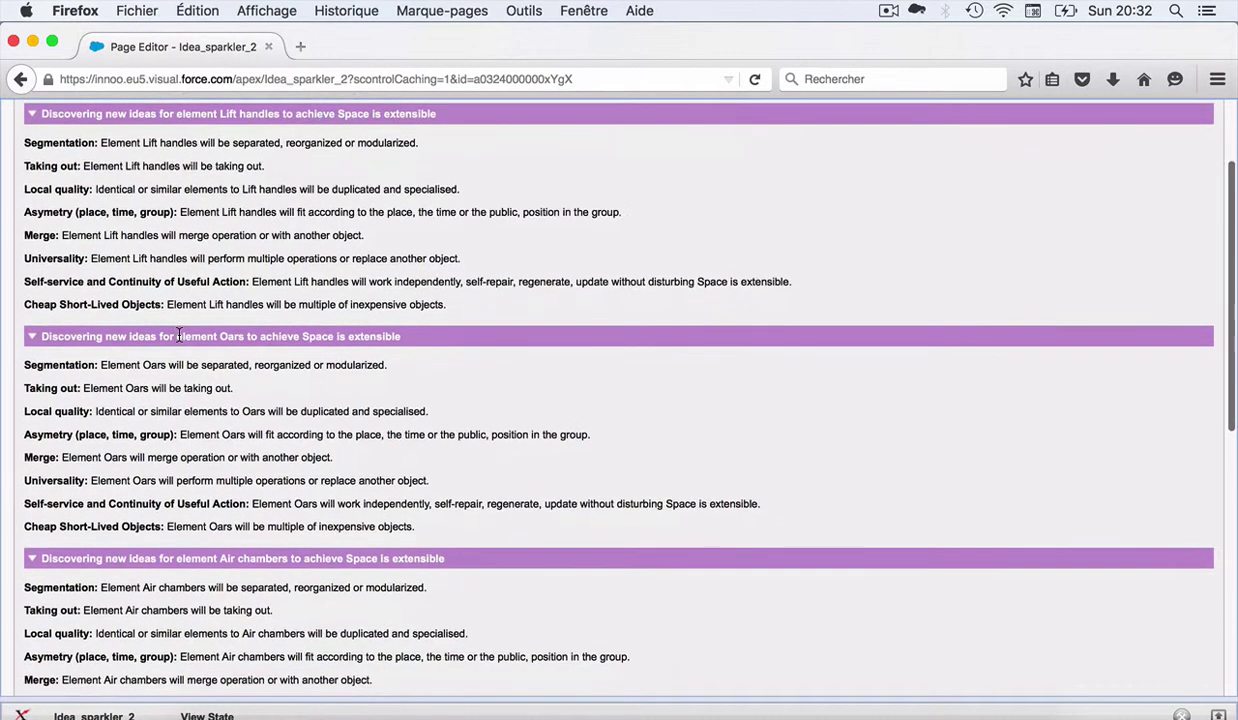
scroll(179, 335, up, 3)
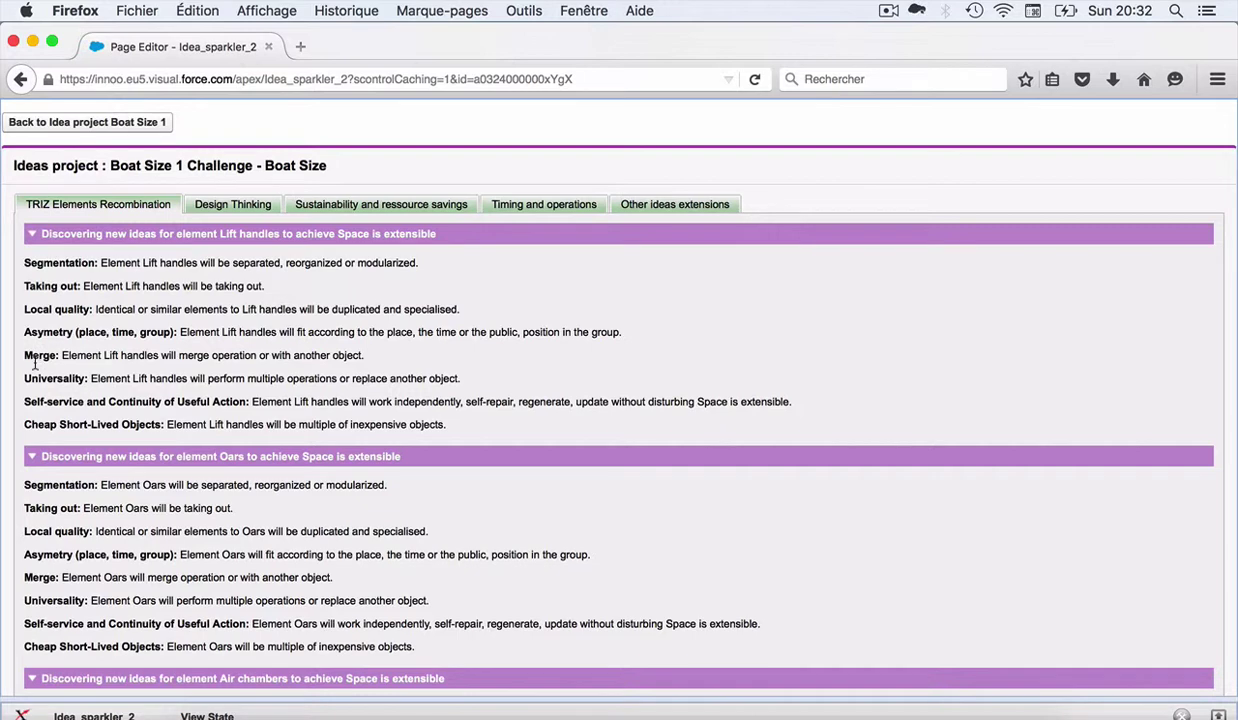
View the Design Thinking, Sustainability, Timing and operations and Other ideas extensions prompts, then return to Boat Size 1
click(229, 207)
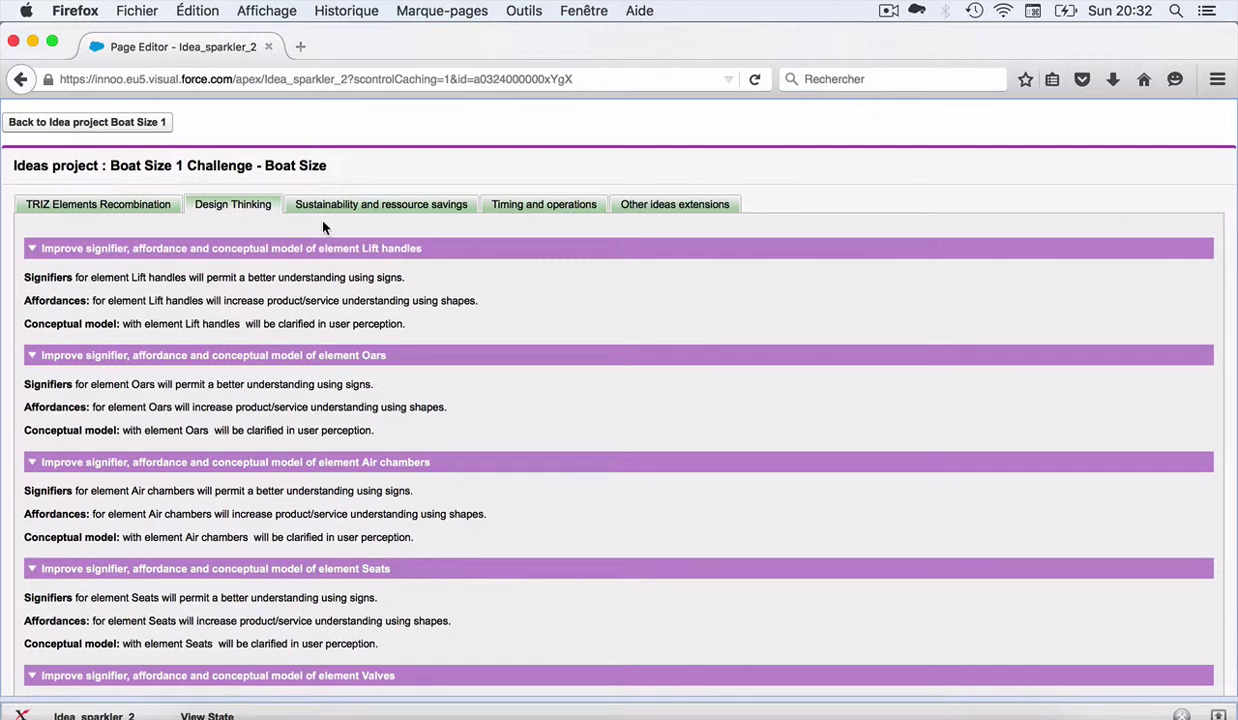
click(355, 206)
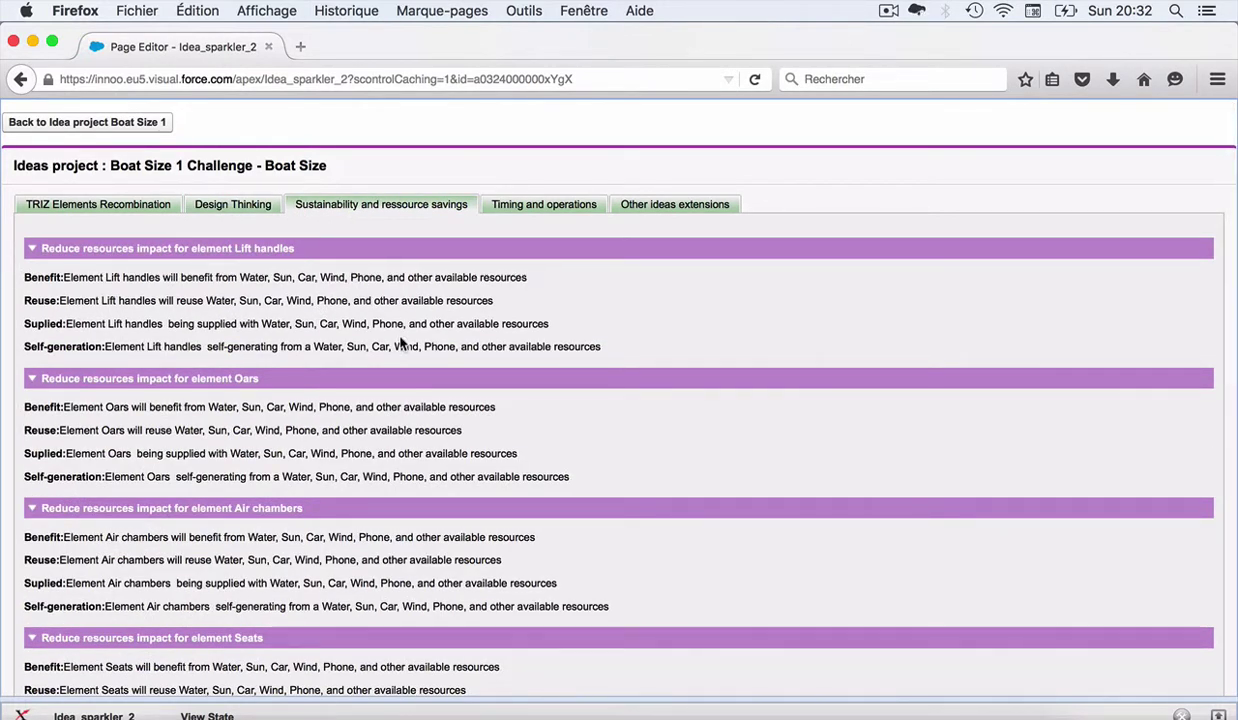
click(548, 213)
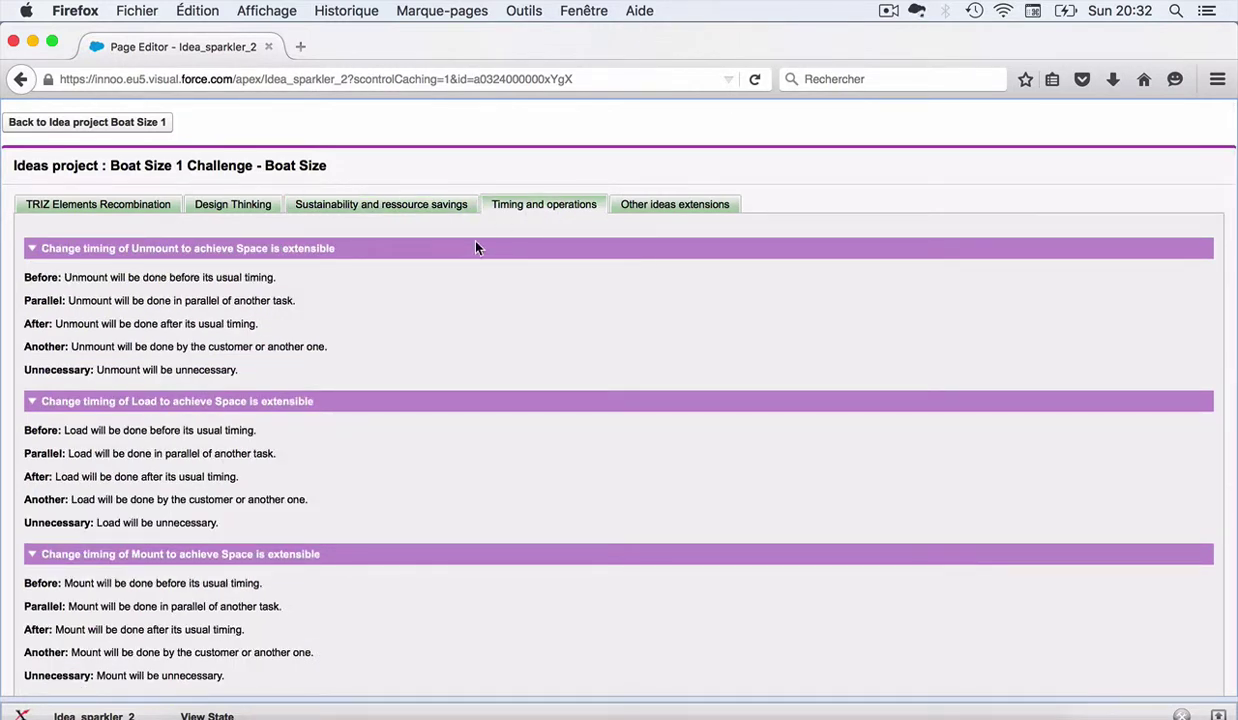
click(627, 206)
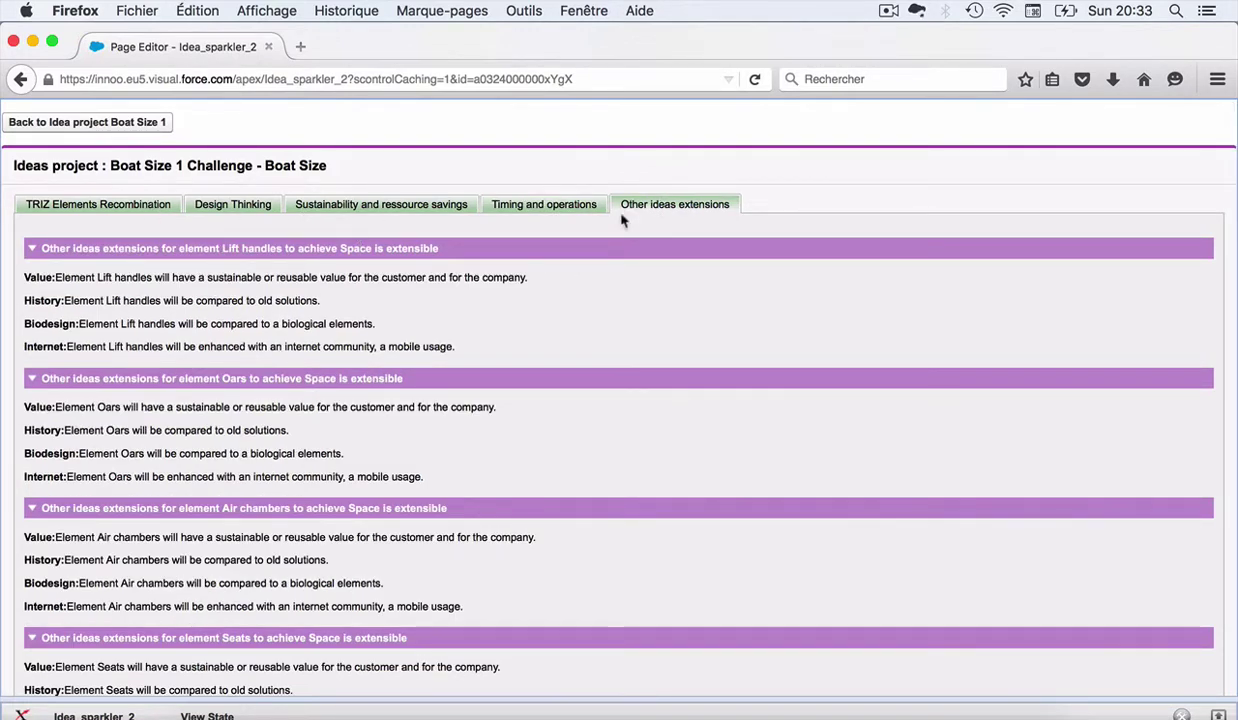
click(130, 123)
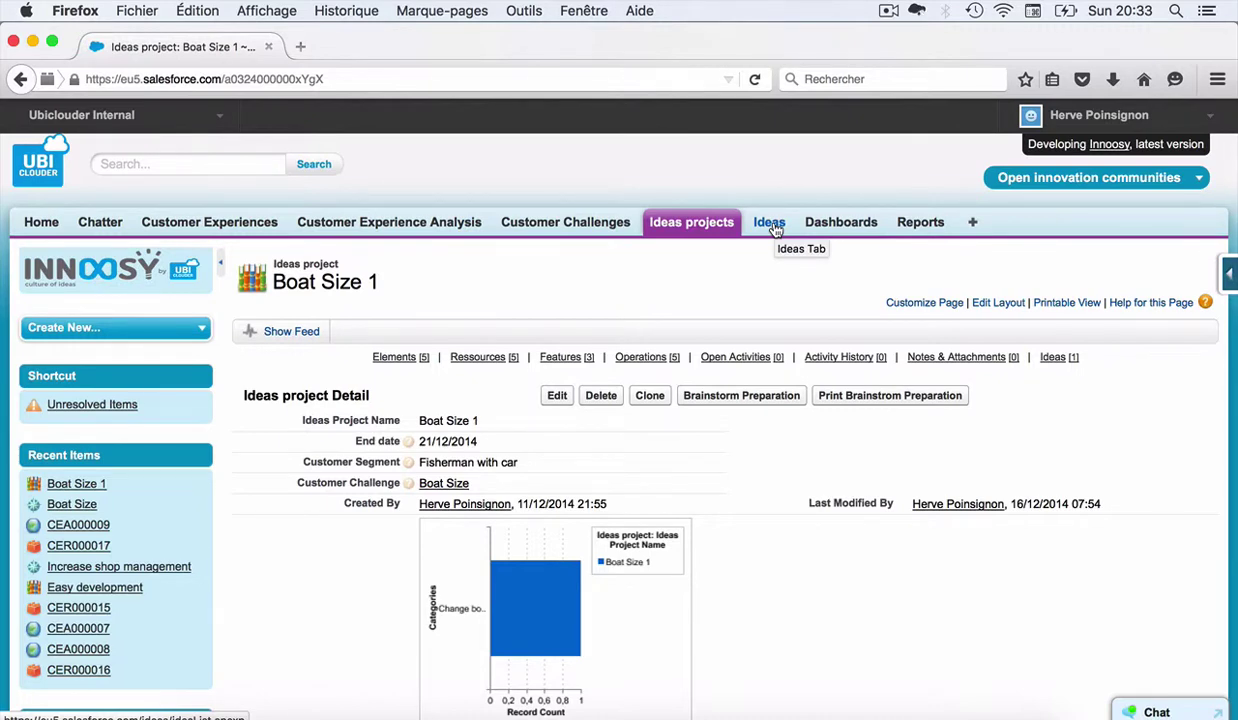
Browse the Popular Ideas list
click(772, 226)
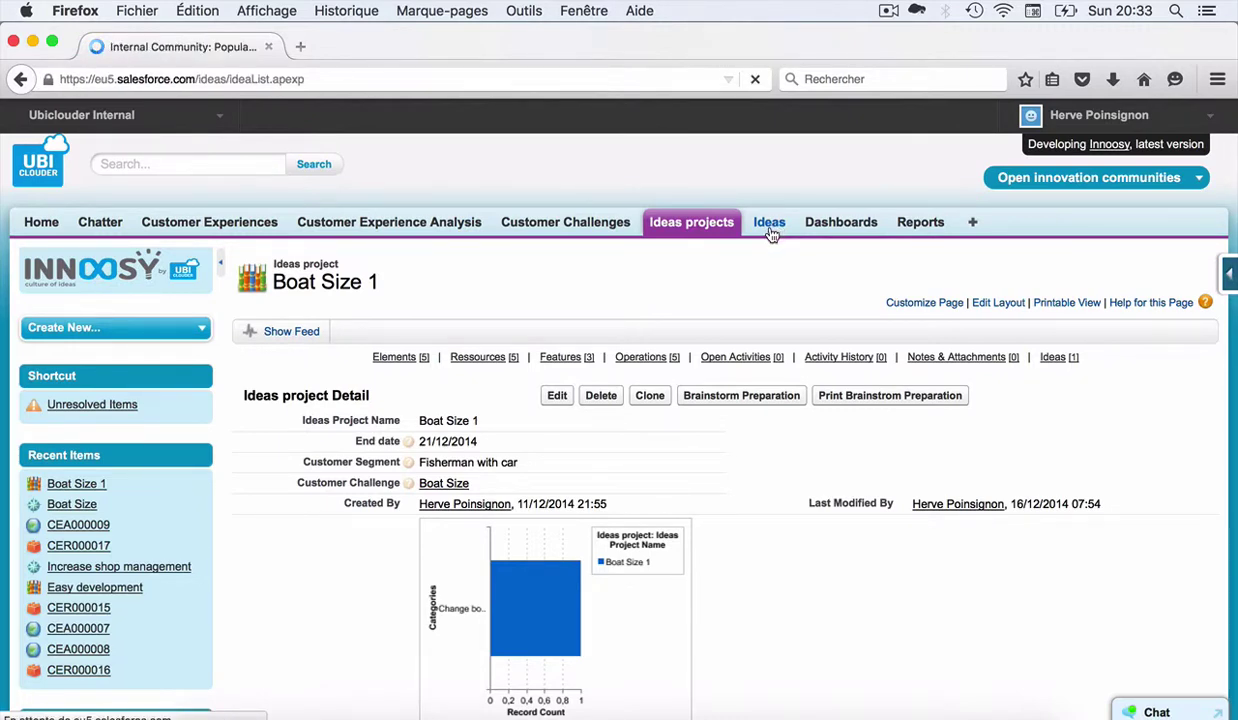
scroll(594, 492, down, 8)
scroll(594, 492, up, 4)
scroll(594, 489, up, 4)
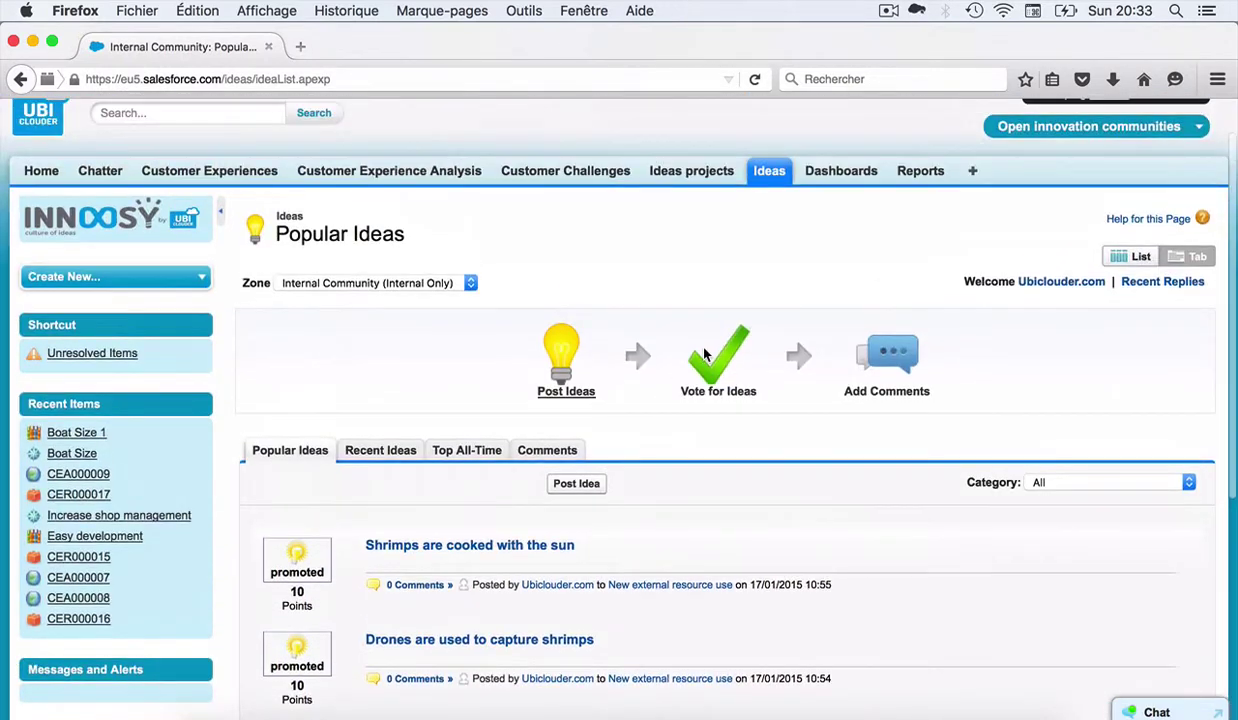
Show the Ideas dashboard with its Ideas Top 10 and challenge charts
click(825, 179)
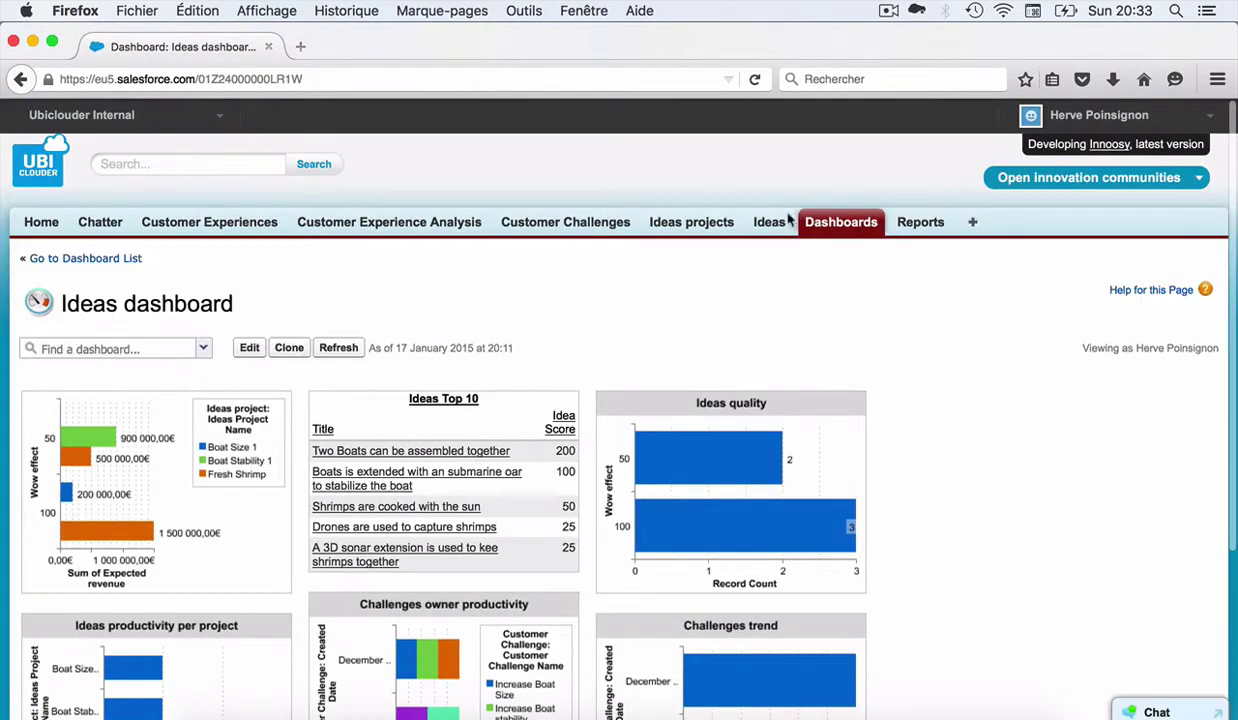
scroll(681, 403, down, 3)
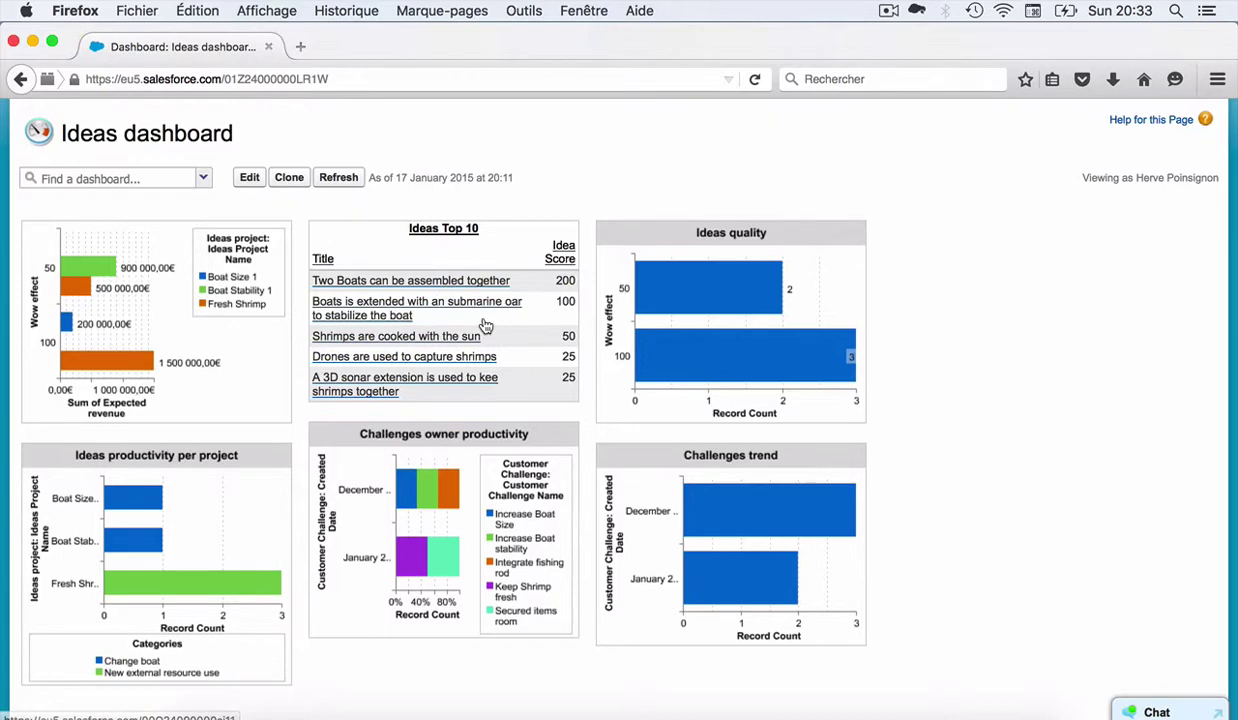
scroll(628, 641, up, 1)
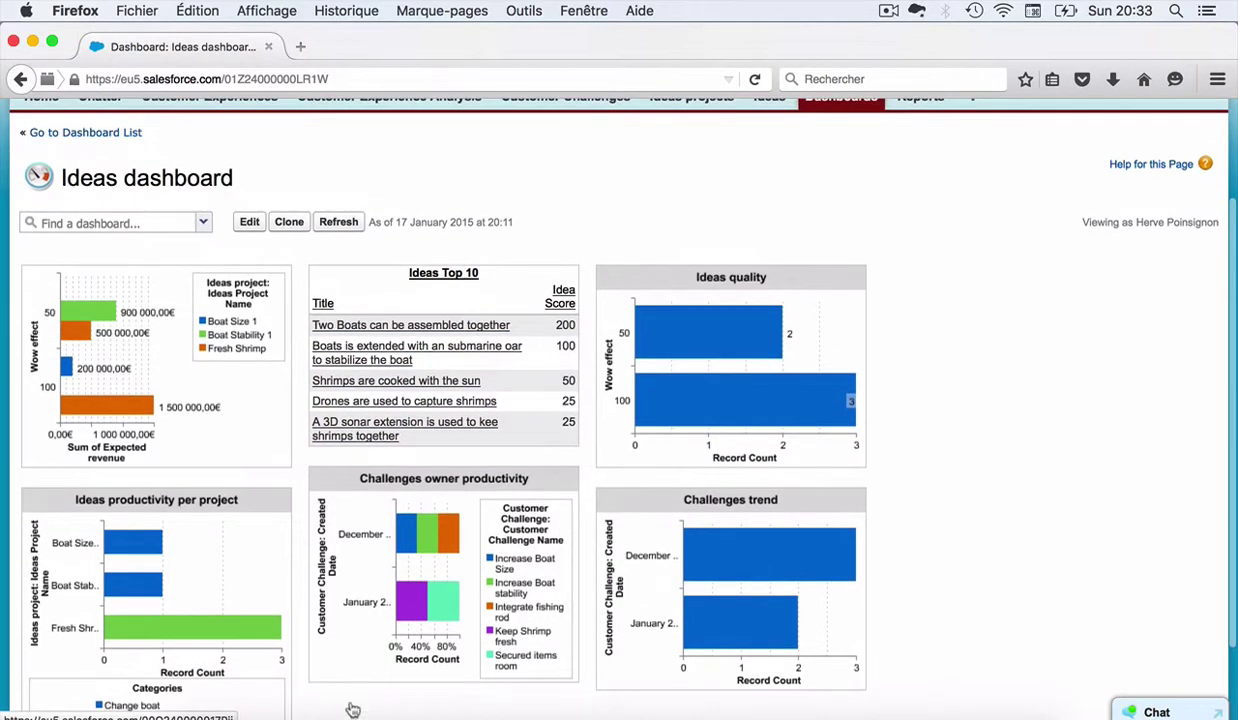